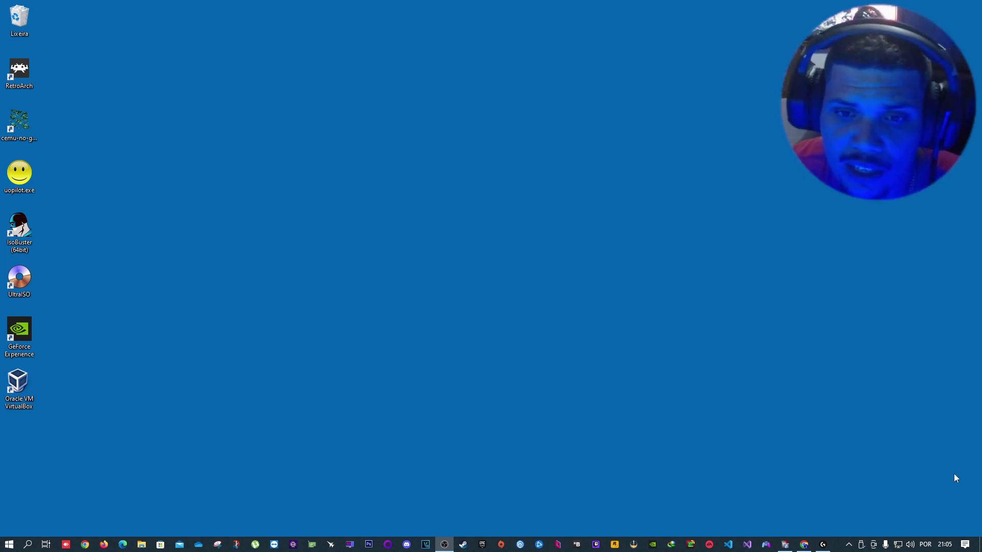
- Check the desktop's context options for the NVIDIA Control Panel entry
right_click(497, 342)
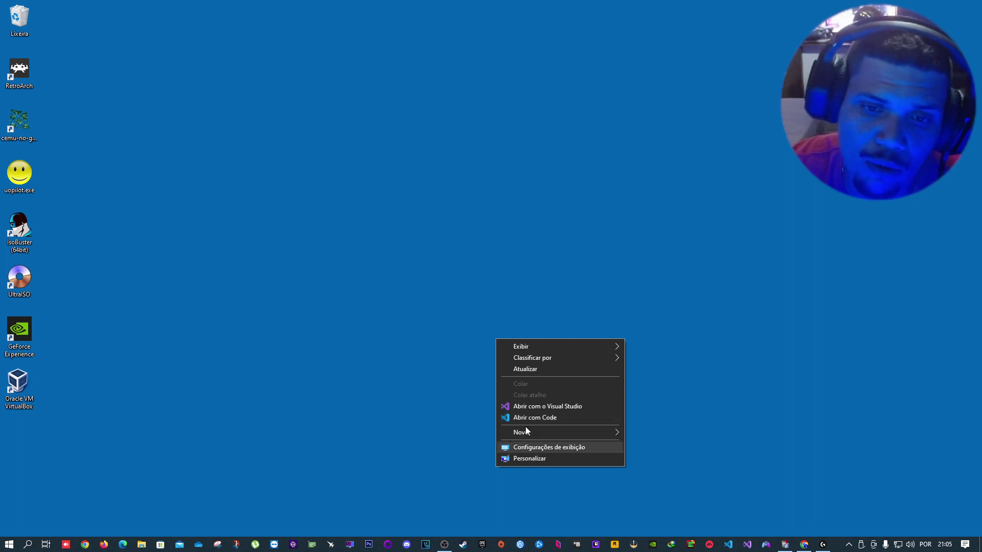
click(592, 280)
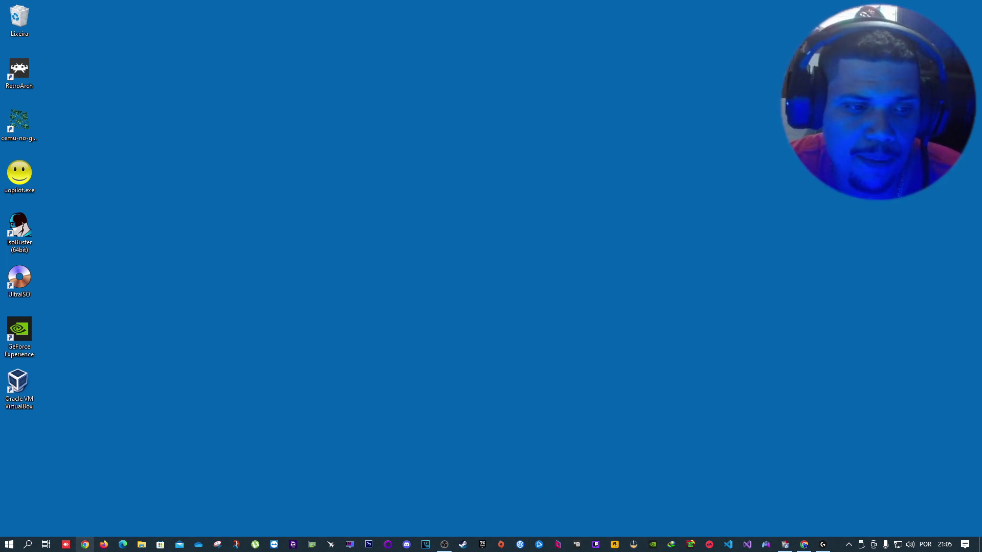
- Run services.msc and locate the NVIDIA Display Container LS service in the service list
key(super+r)
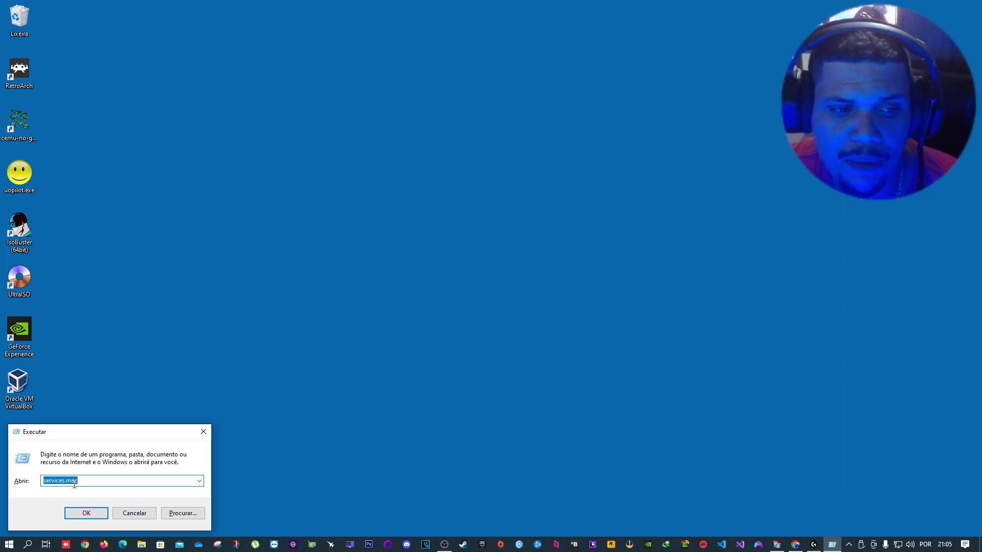
click(88, 517)
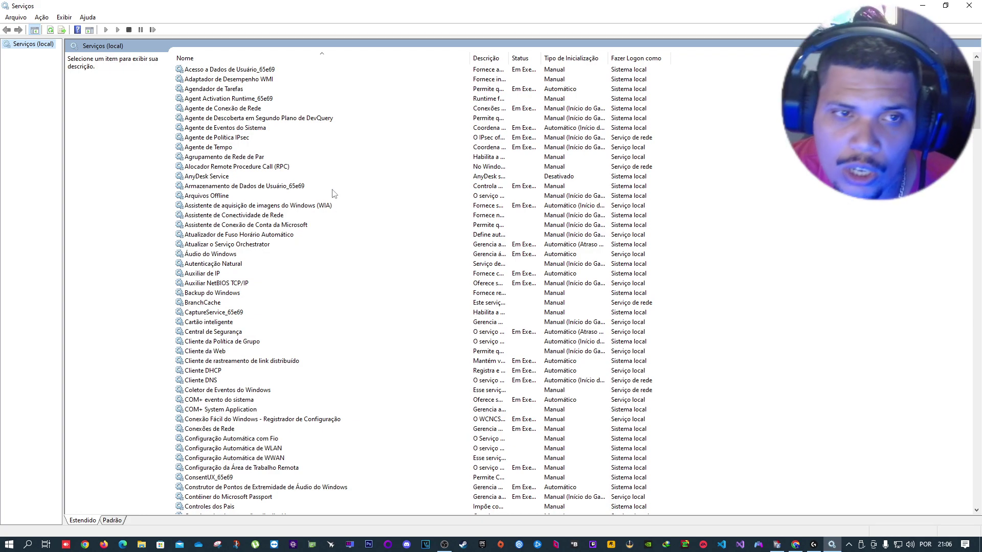
scroll(324, 287, down, 20)
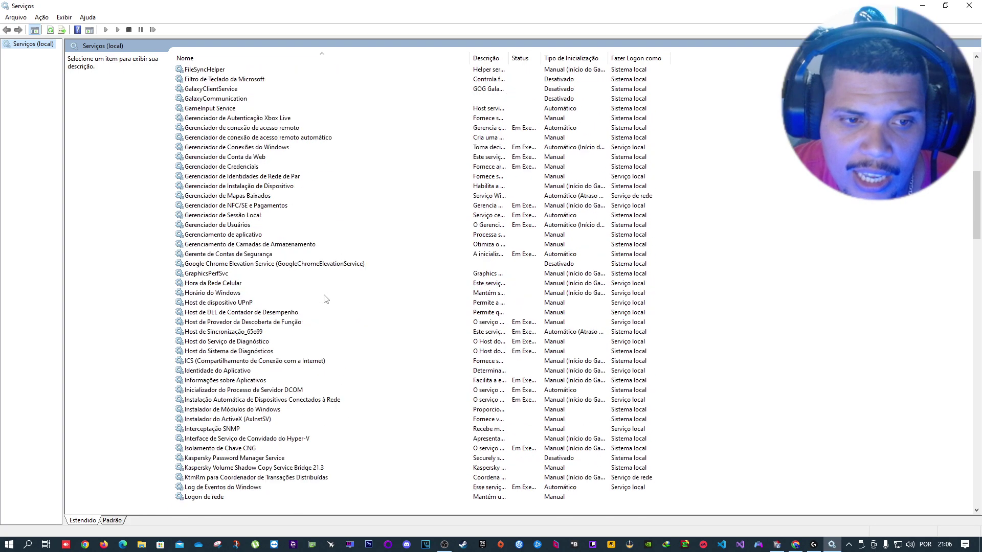
scroll(326, 299, down, 20)
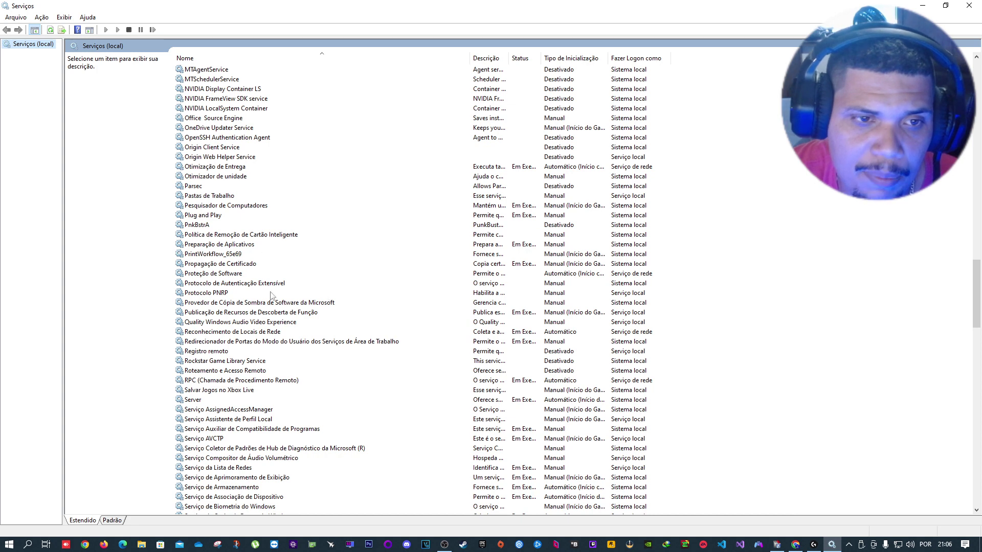
scroll(216, 160, up, 2)
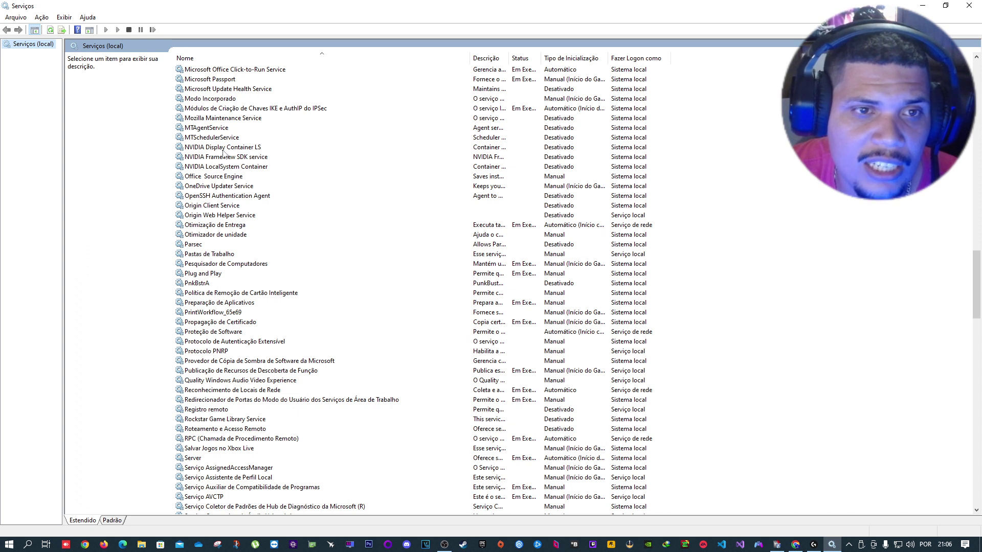
- Set the startup type of NVIDIA Display Container LS to Manual, apply it and start the service
click(252, 148)
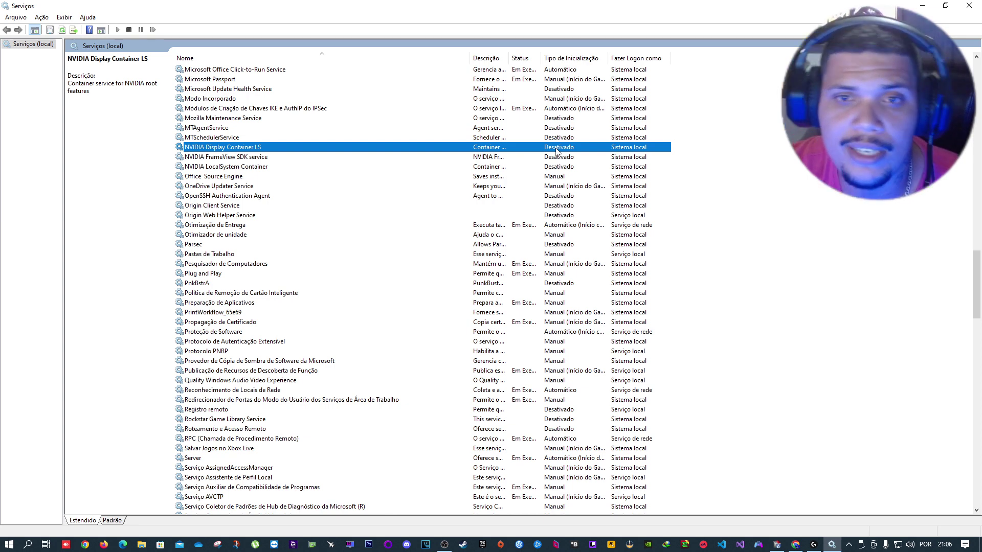
right_click(482, 150)
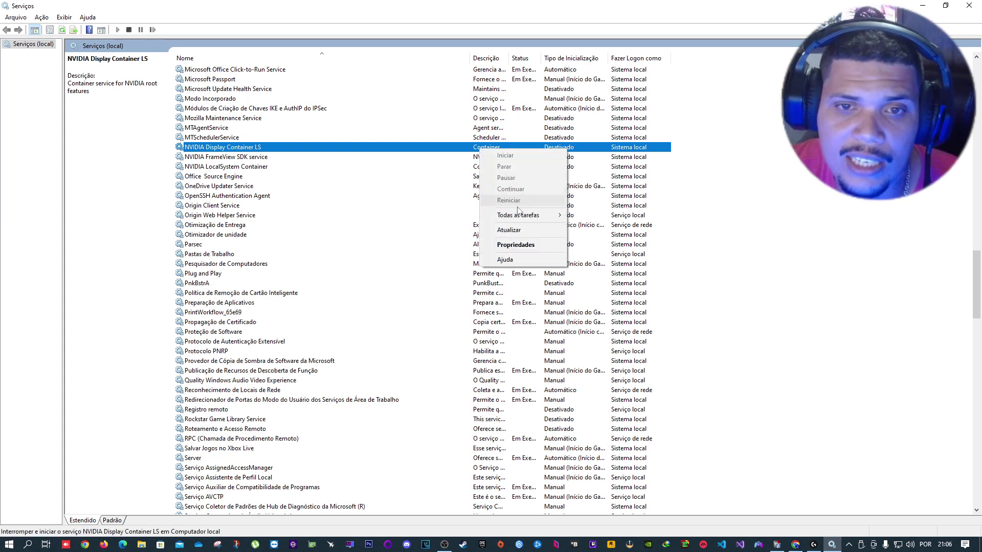
click(510, 246)
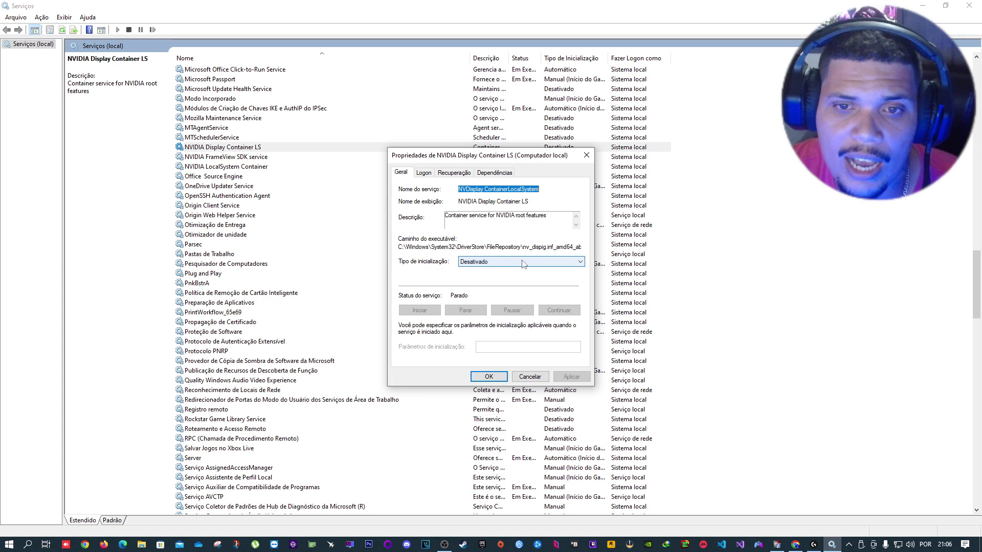
click(483, 262)
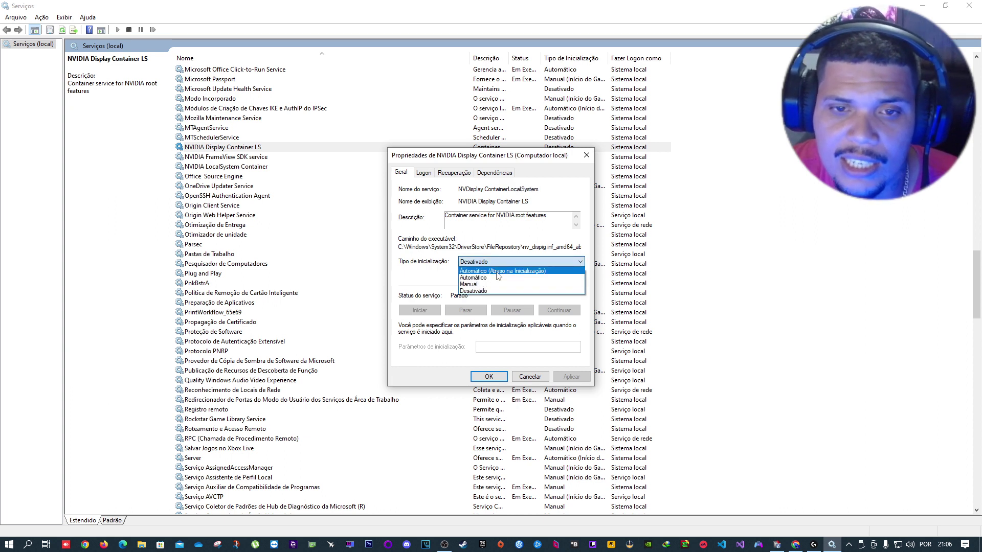
click(473, 285)
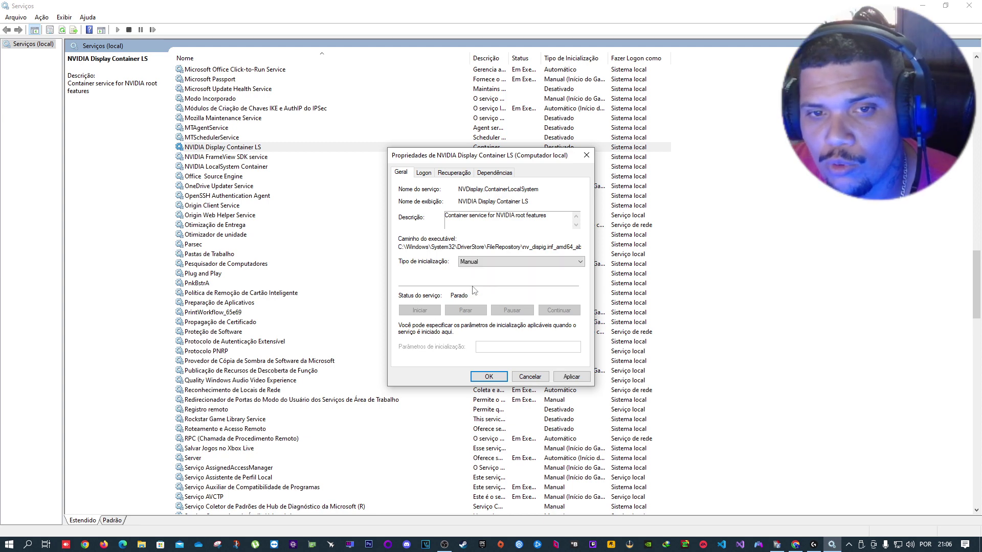
click(571, 377)
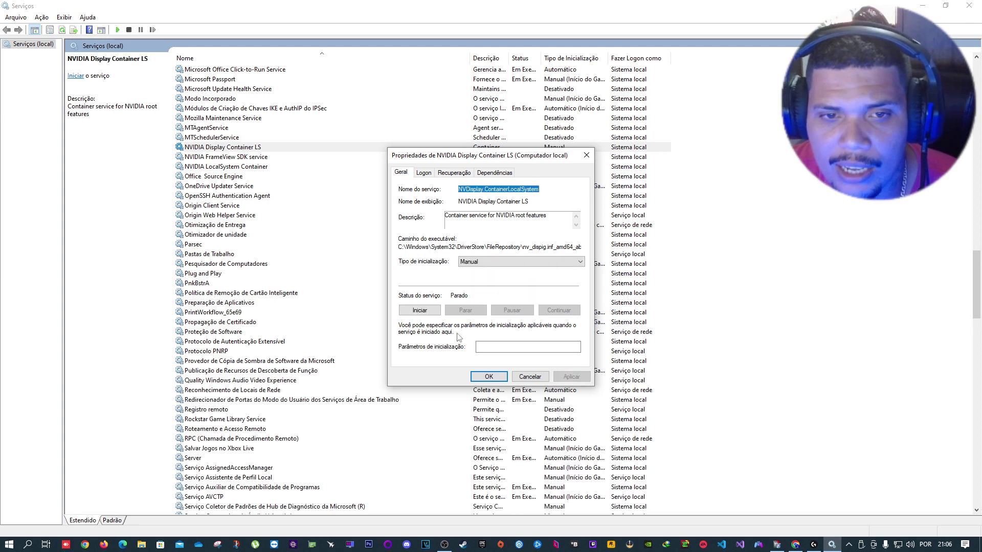
click(433, 311)
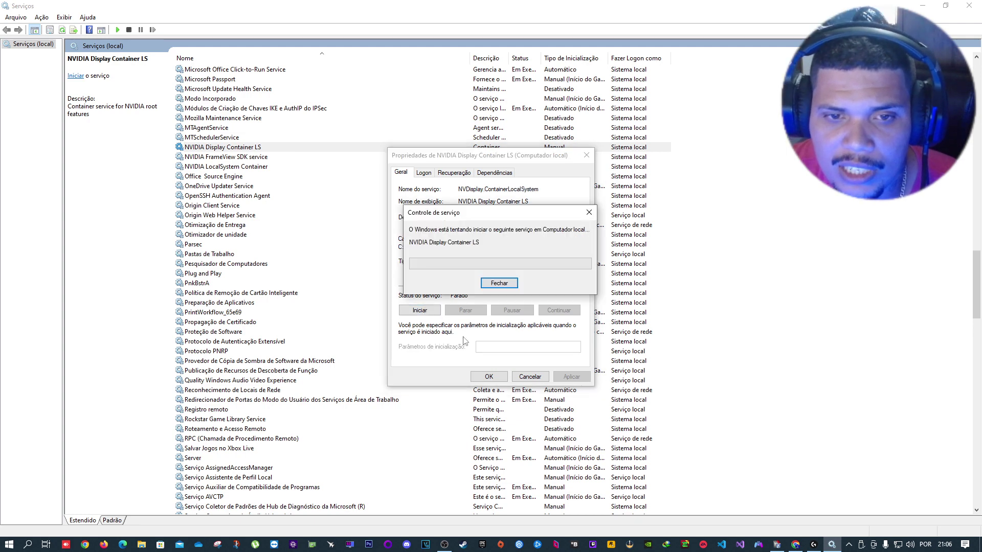
click(488, 377)
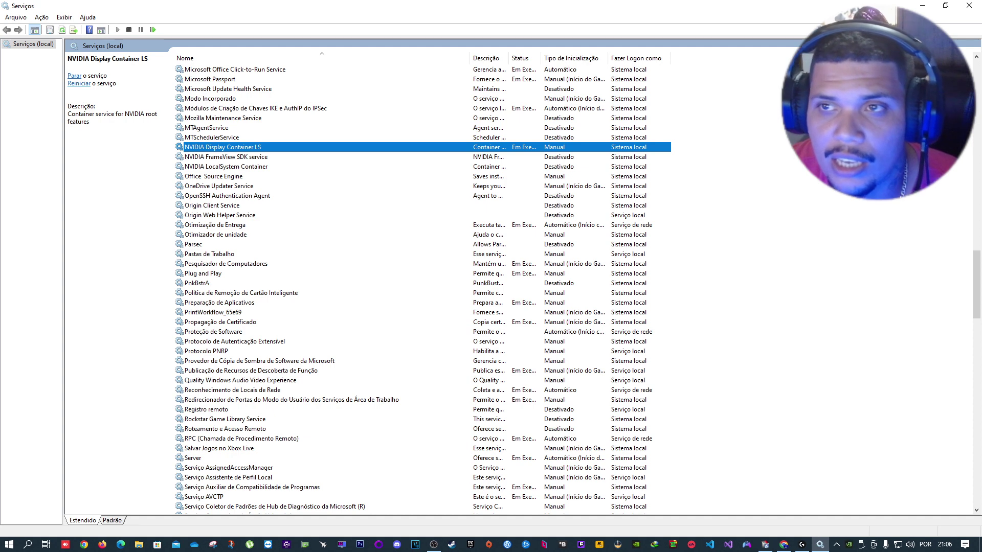
- Minimize the Services window and check the desktop's context options for the NVIDIA Control Panel entry
click(921, 7)
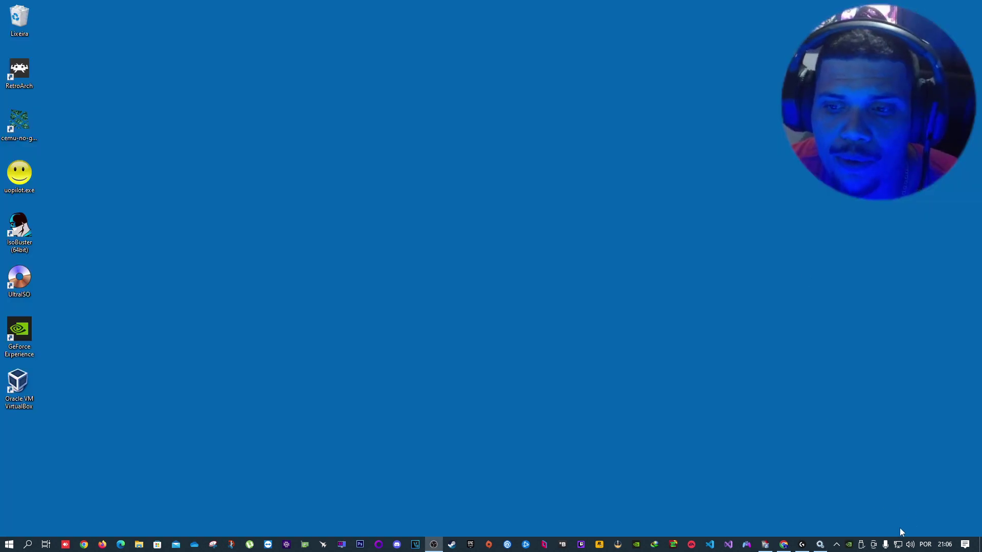
right_click(495, 279)
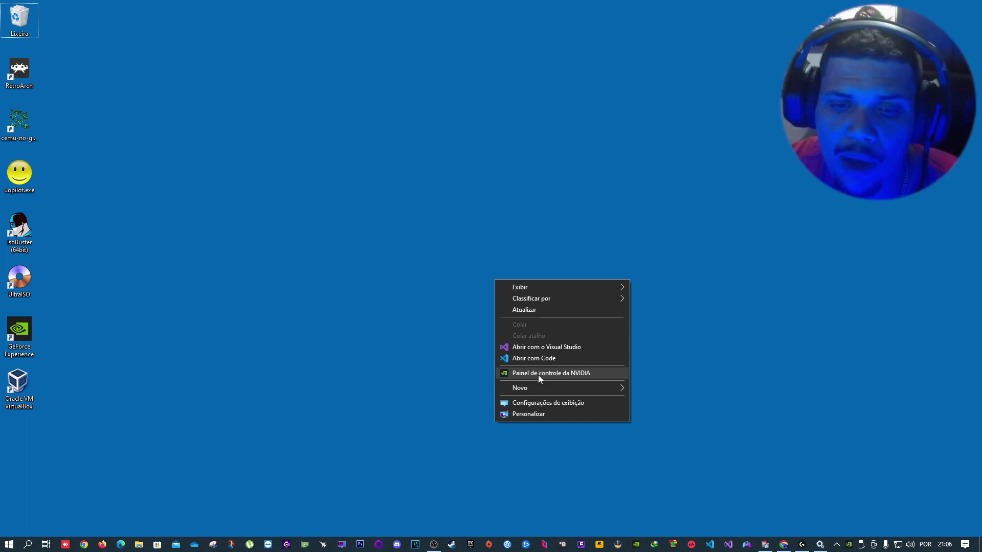
- Return to the Services window and select Automático as the startup type of NVIDIA Display Container LS
click(820, 544)
right_click(395, 148)
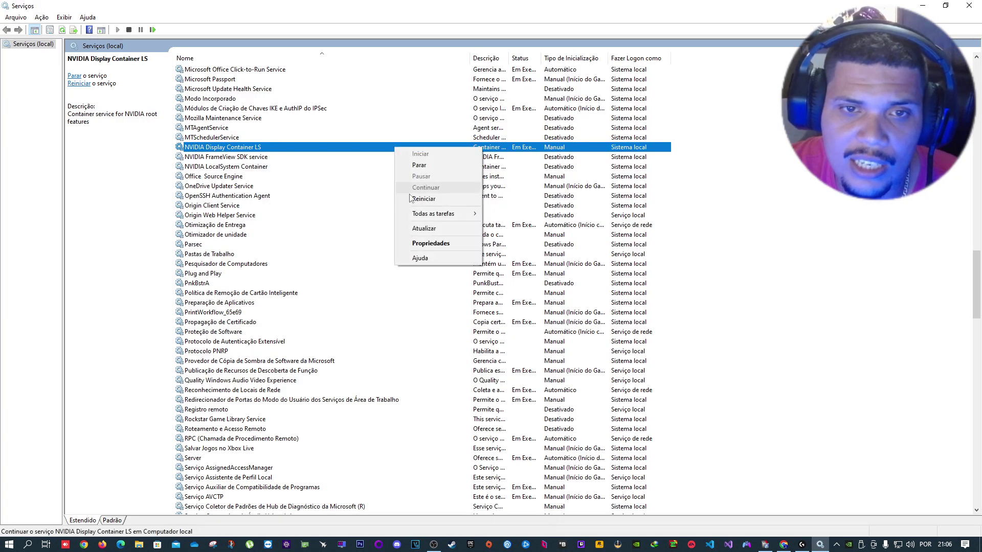
click(431, 243)
click(522, 262)
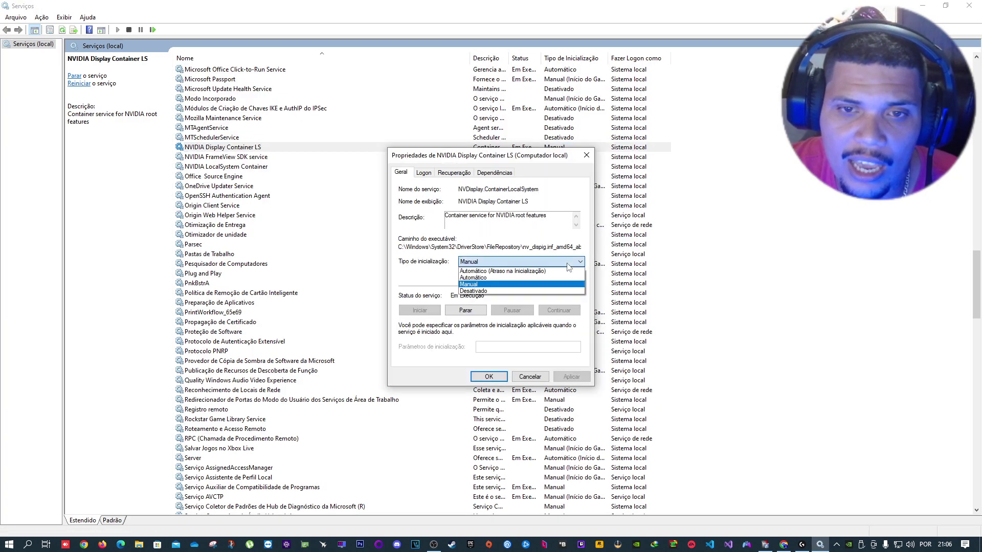
click(495, 277)
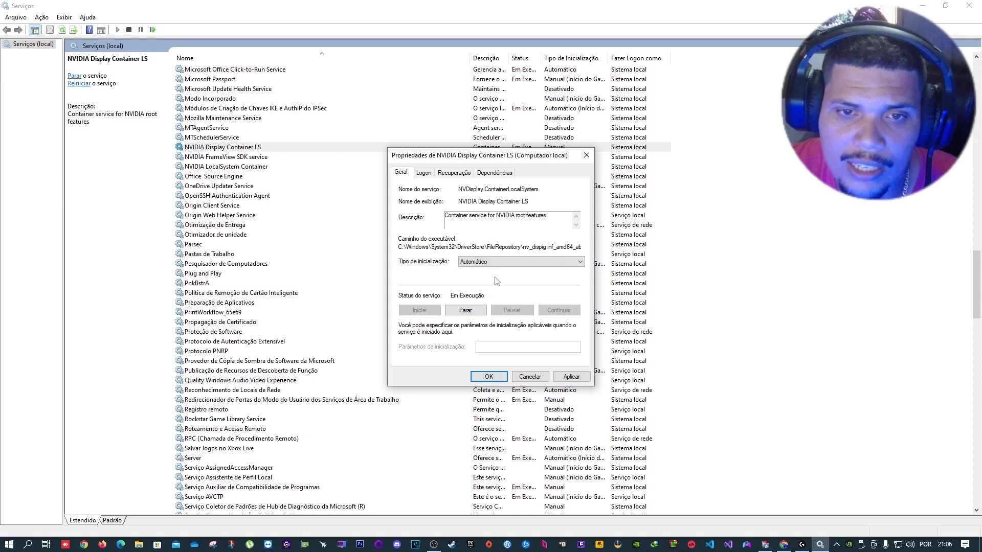
- Stop and restart the NVIDIA Display Container LS service, keeping Automático selected as its startup type
click(466, 311)
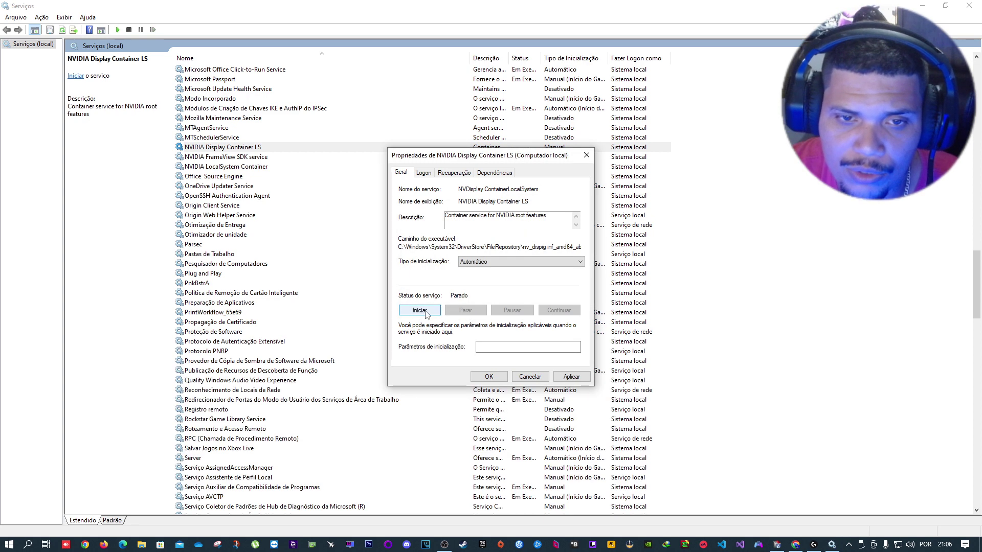
click(431, 310)
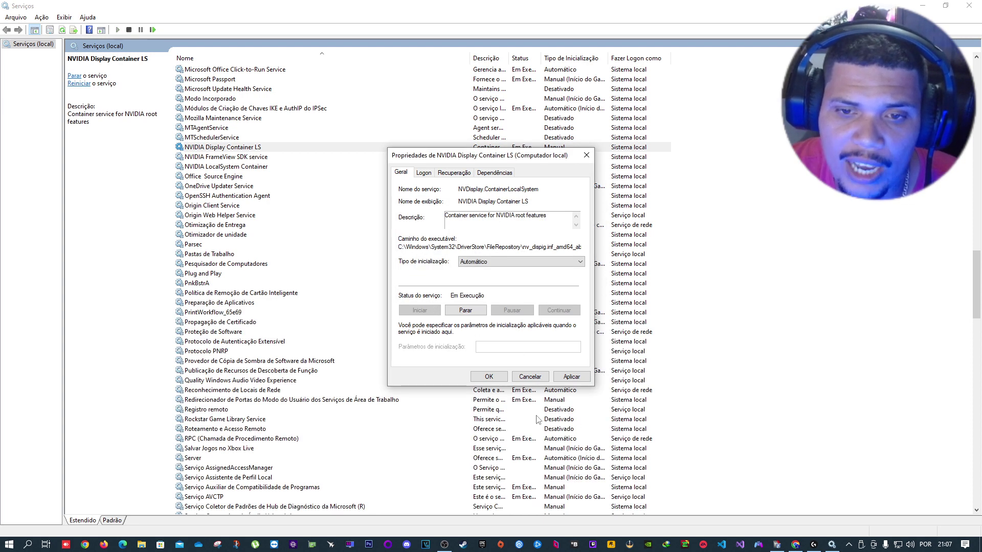
click(577, 262)
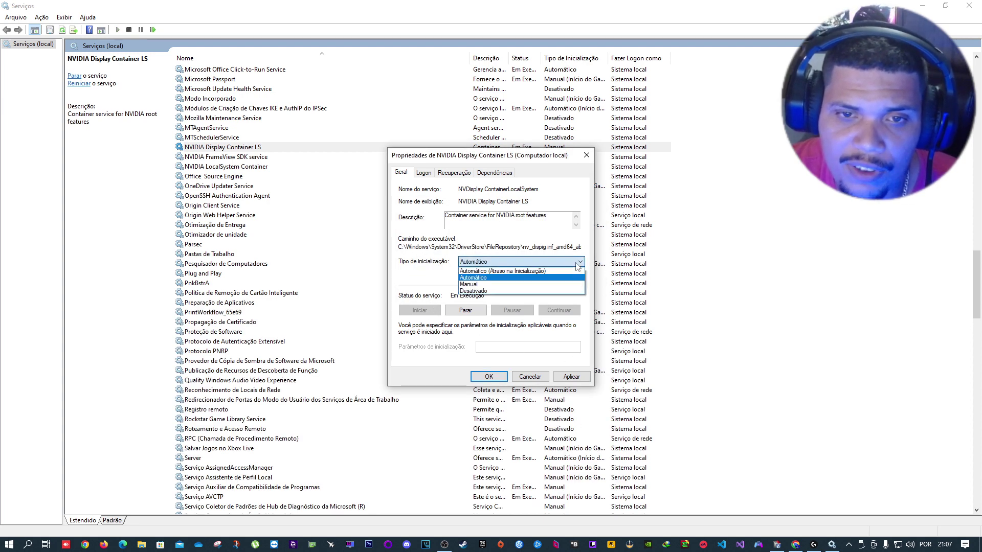
click(479, 278)
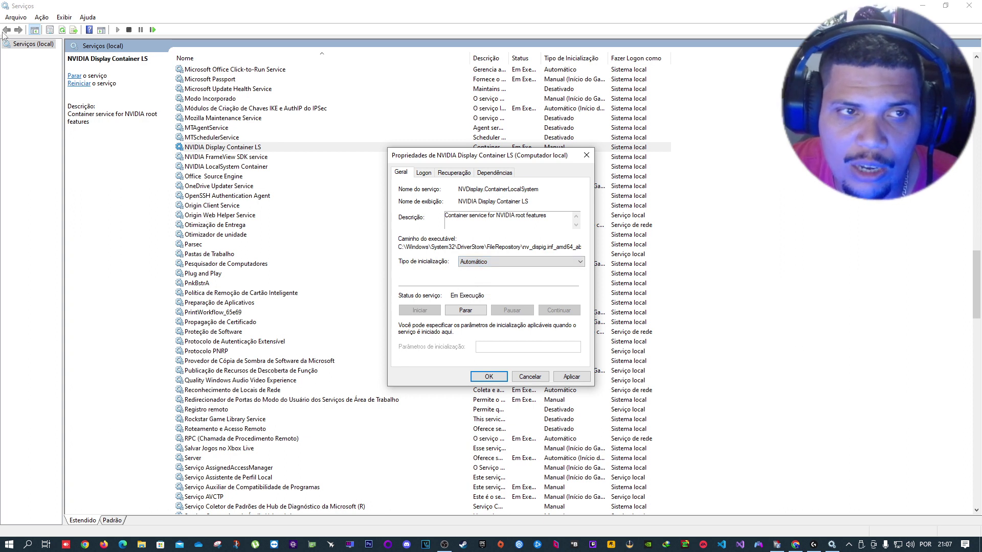
- Stop and start NVIDIA Display Container LS once more, and apply the Automático startup type and close its properties
click(466, 311)
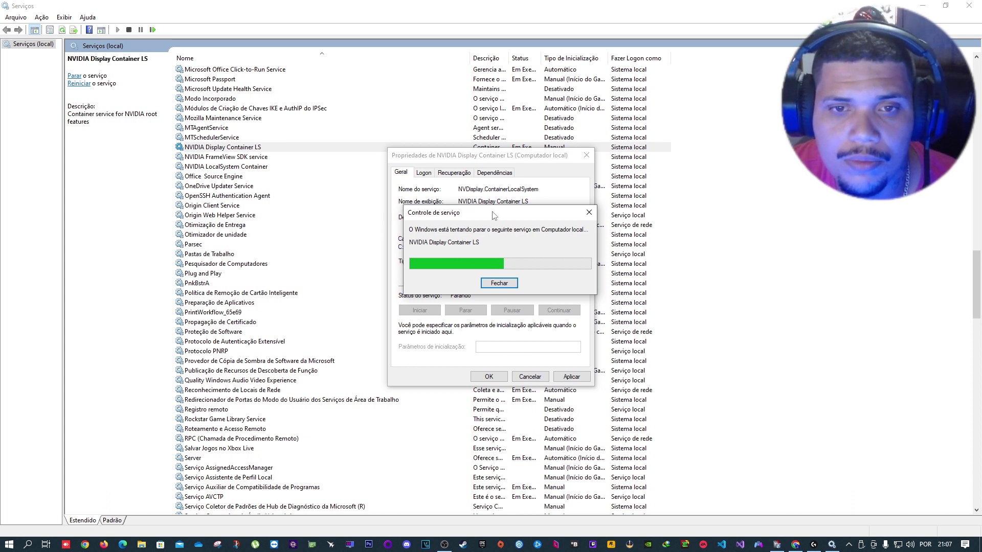
drag(495, 215, 480, 215)
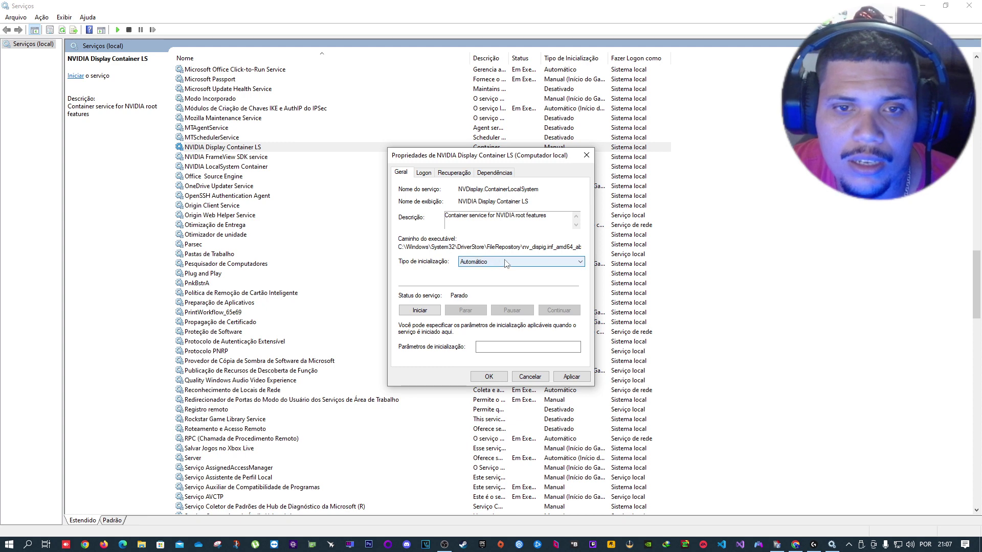
click(419, 310)
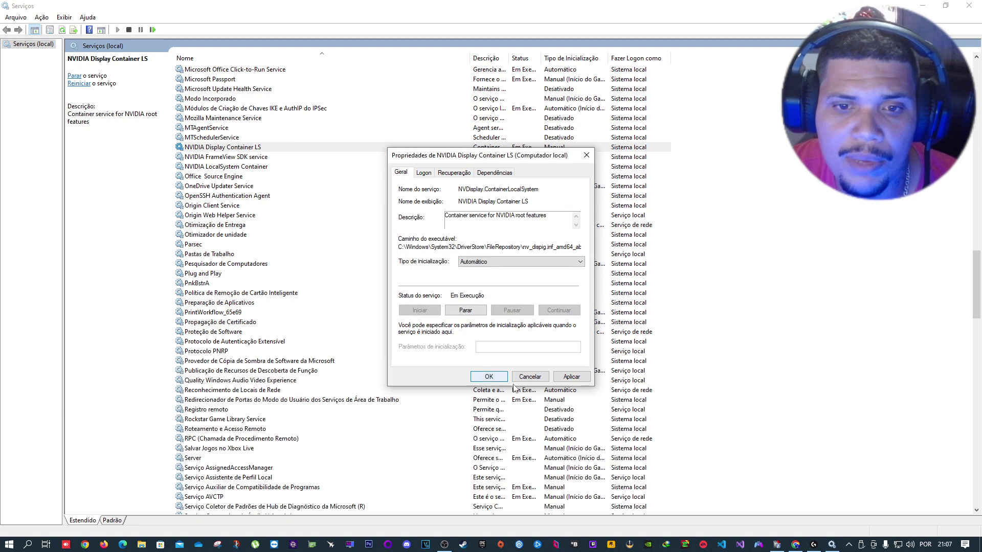
click(572, 377)
click(497, 378)
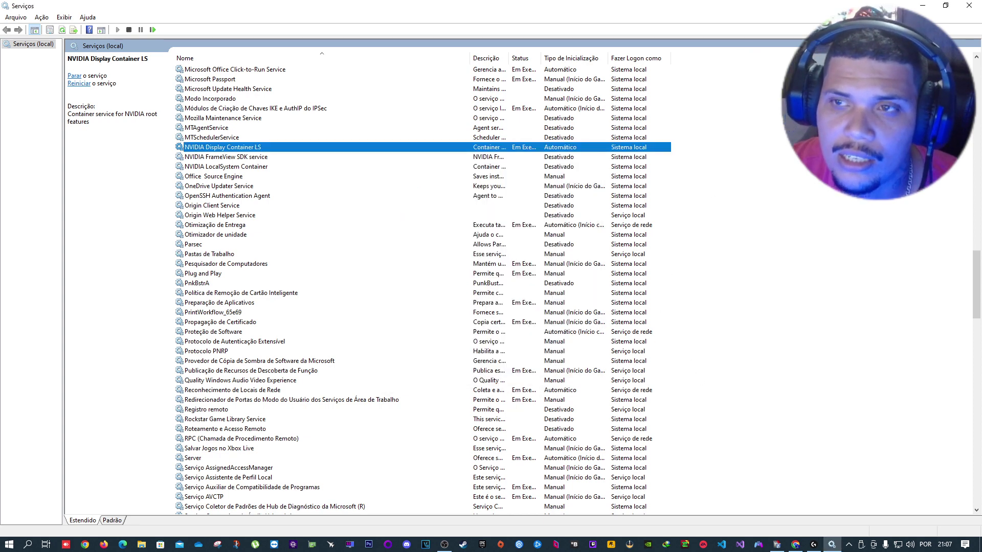
- Close the Services window and open the NVIDIA Control Panel from the desktop
click(970, 6)
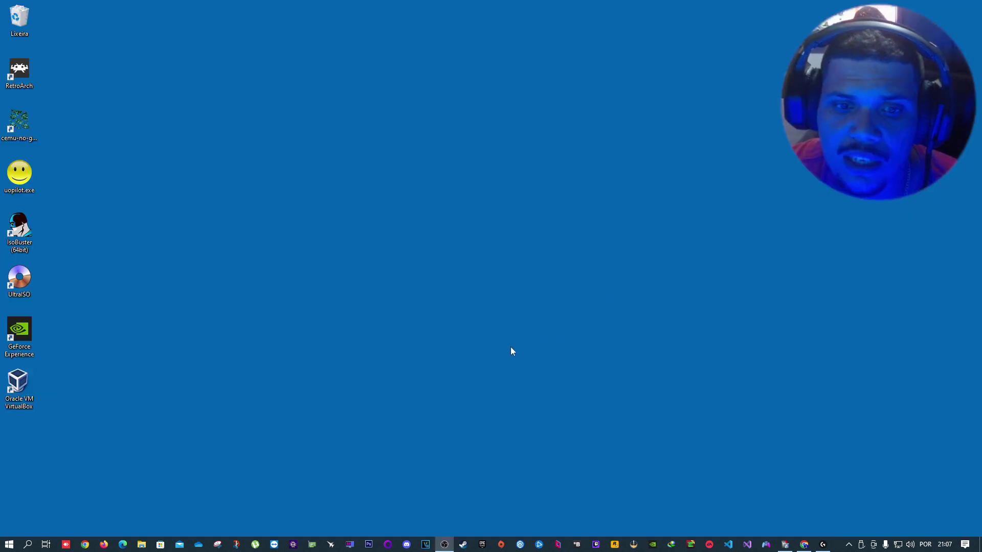
right_click(492, 320)
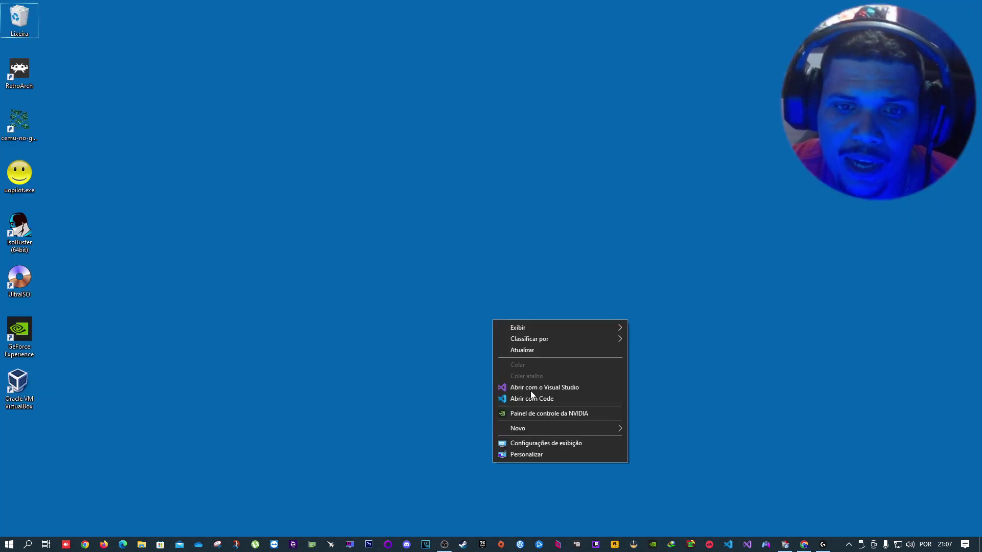
click(517, 413)
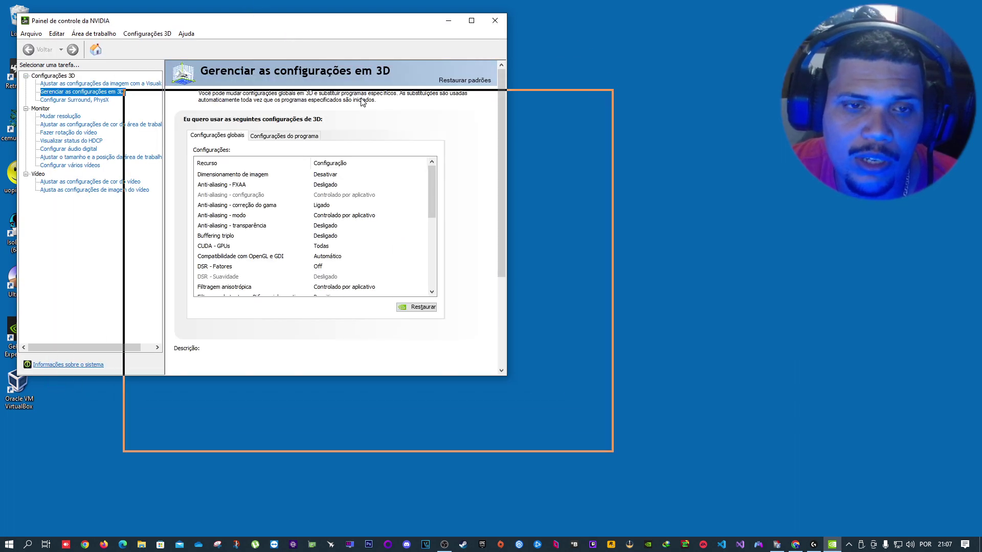
- Move the NVIDIA Control Panel window toward the screen's centre and look through its global 3D settings
drag(363, 101, 404, 104)
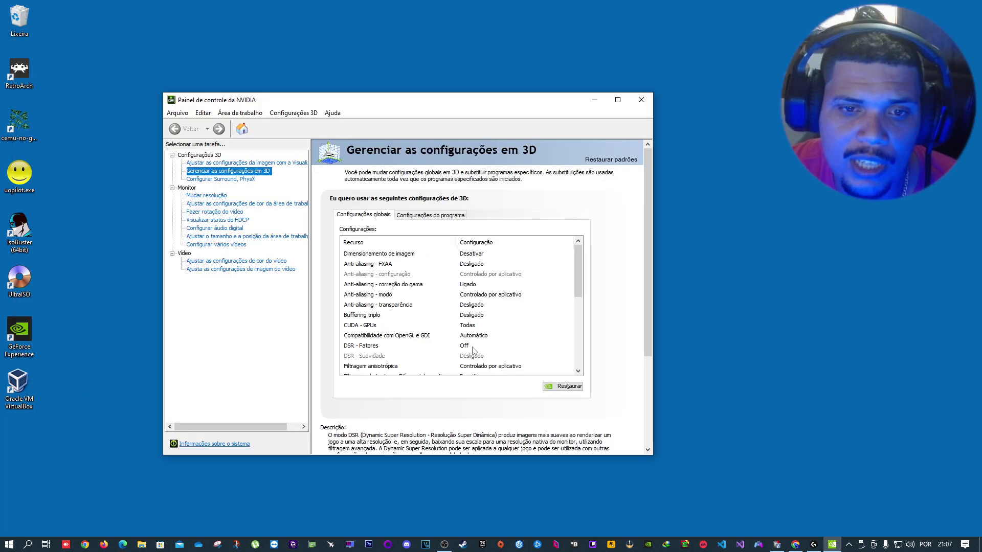
scroll(472, 352, down, 6)
scroll(461, 328, up, 5)
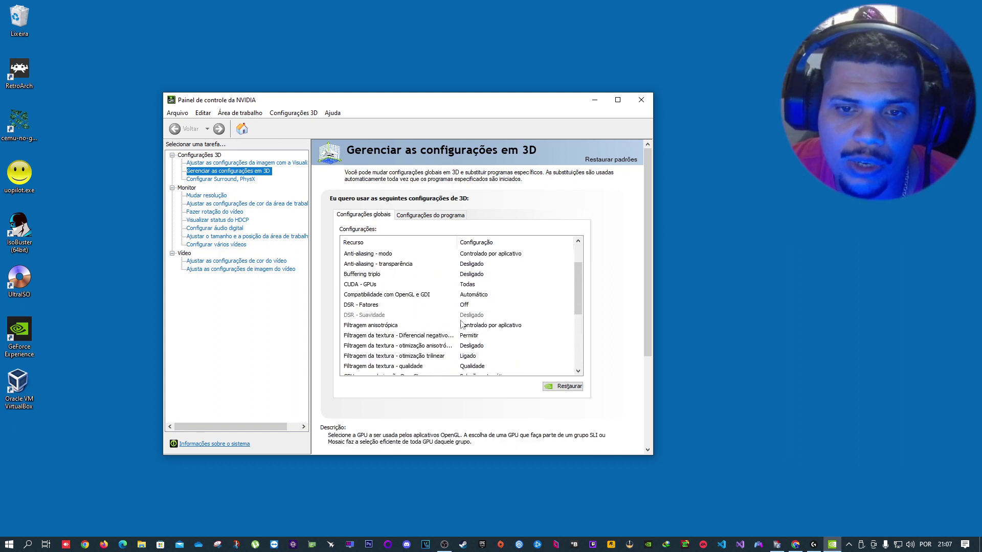
scroll(461, 323, up, 2)
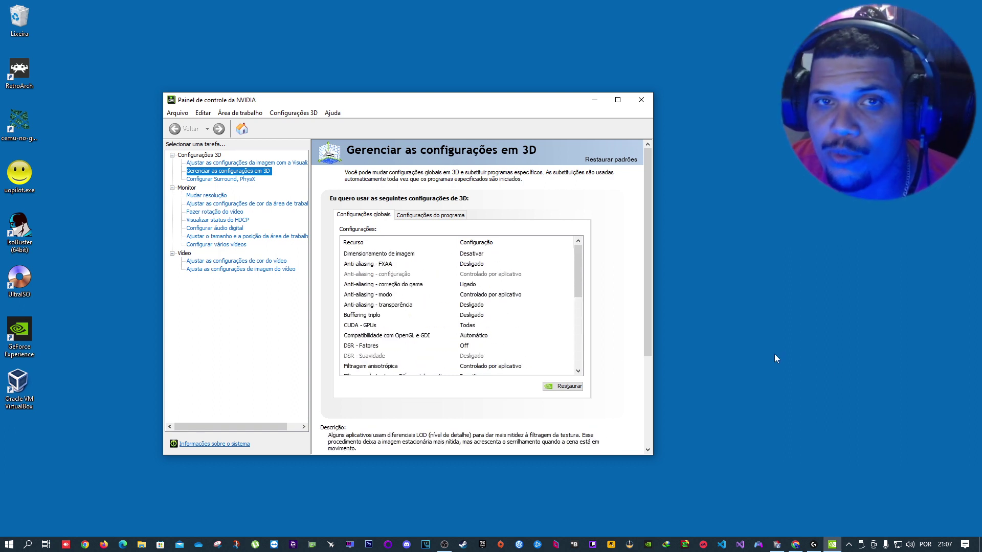